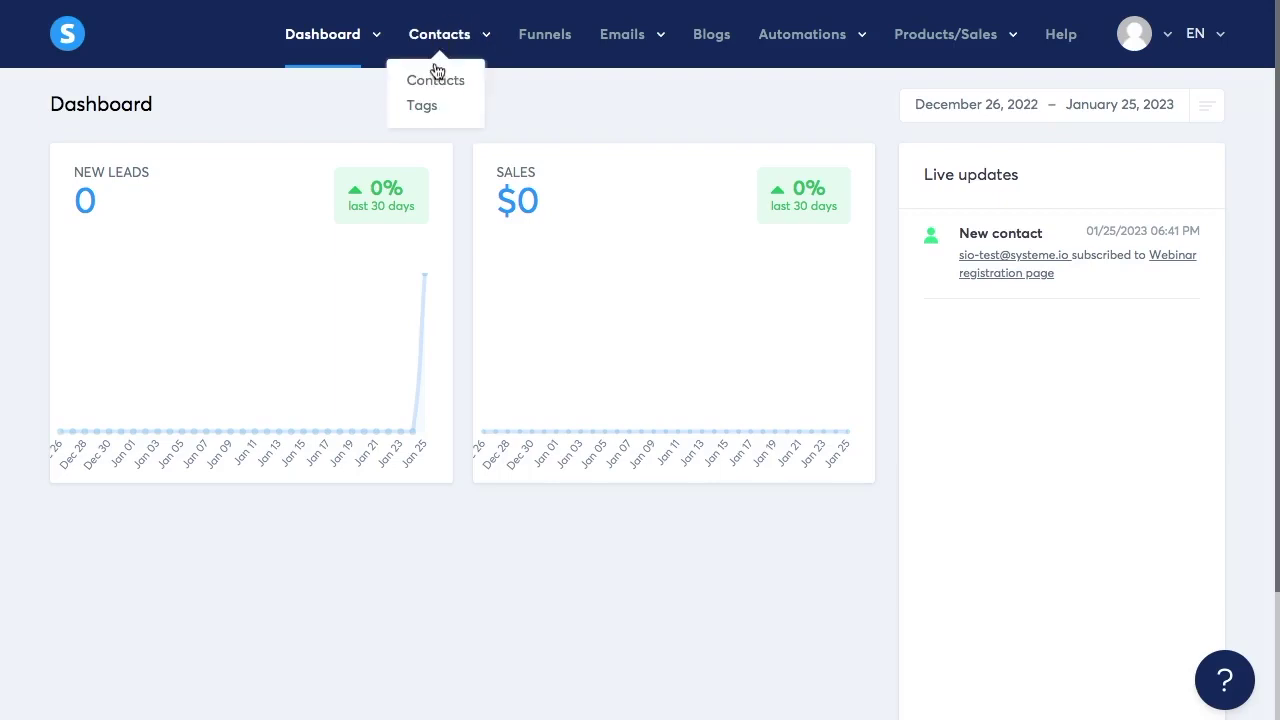
Open the Contacts list, which shows the single existing contact registered on 01/25/2023
{"action": "left_click", "coordinate": [433, 81]}
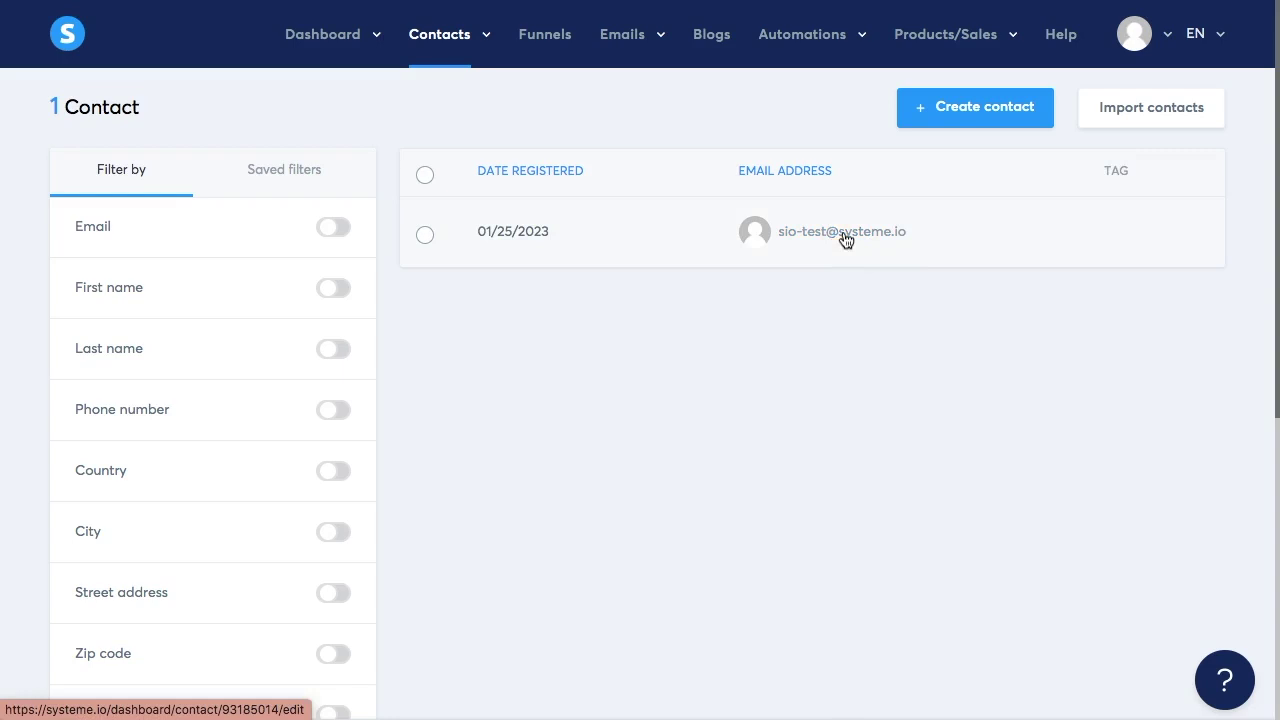
{"action": "mouse_move", "coordinate": [835, 240]}
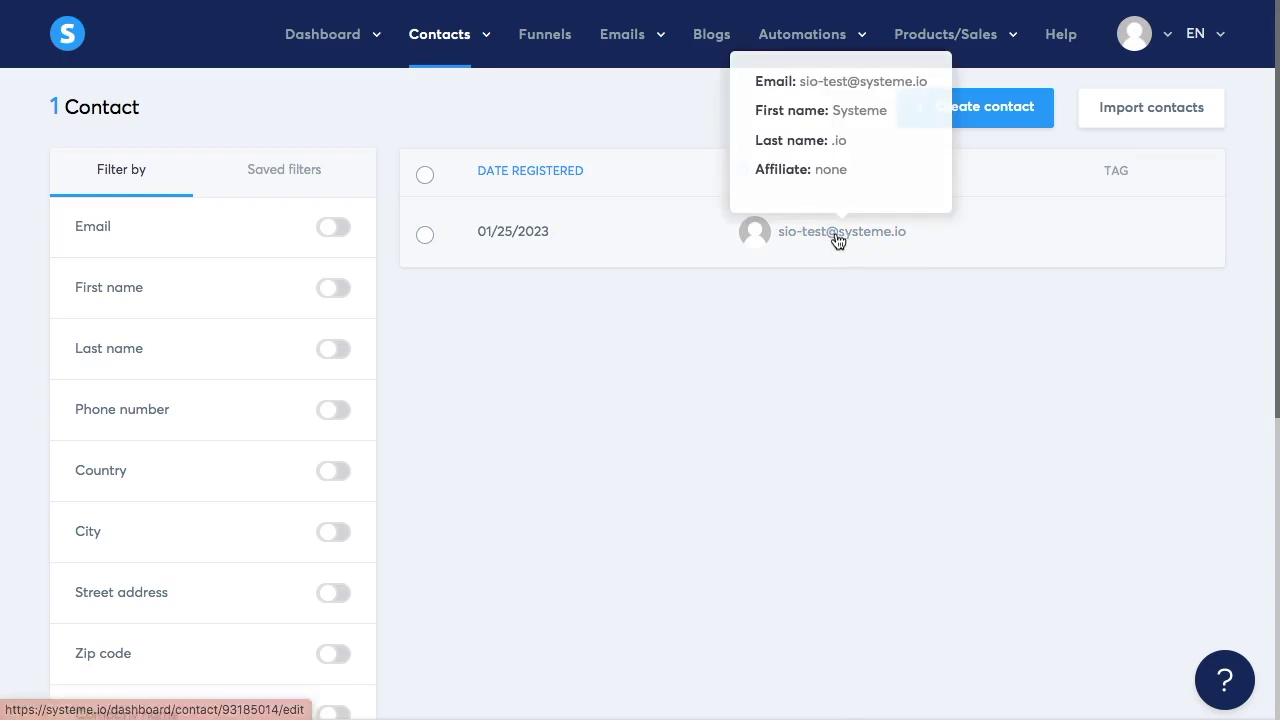
Review the existing contact's affiliate ID and its webinar registration source page
{"action": "left_click", "coordinate": [838, 241]}
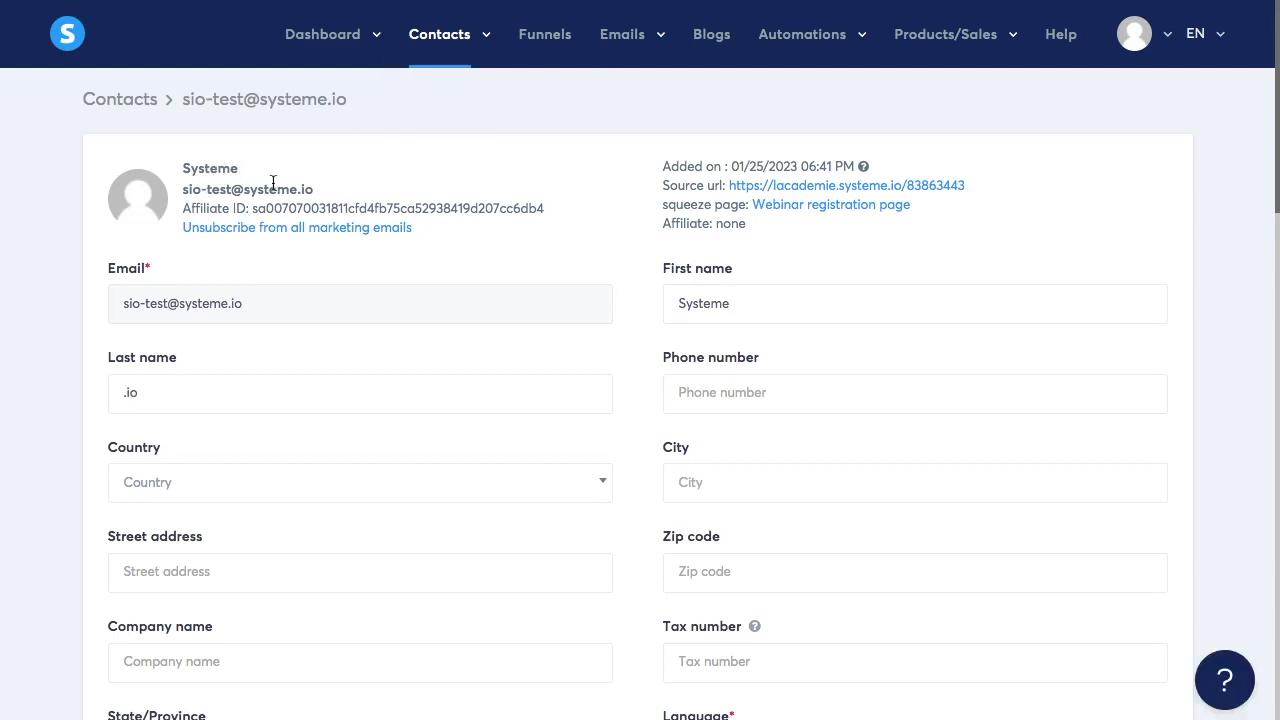
{"action": "left_click_drag", "start_coordinate": [252, 208], "coordinate": [556, 208]}
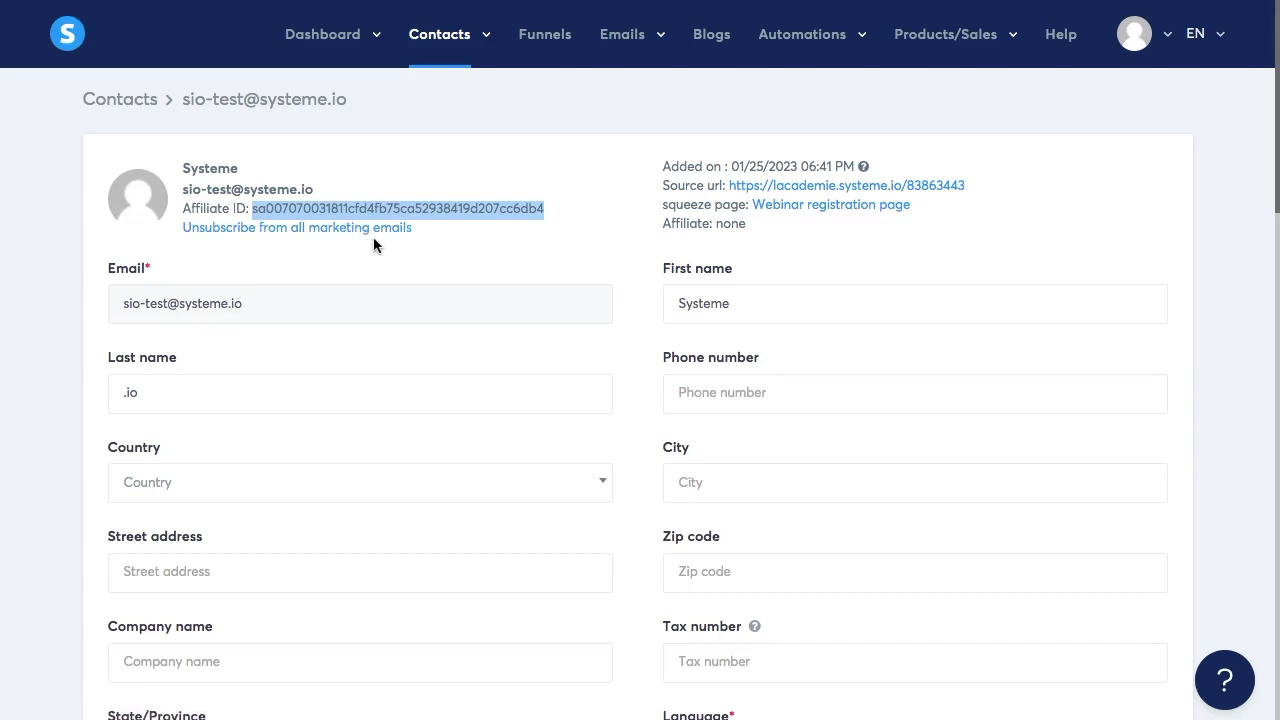
{"action": "left_click", "coordinate": [388, 262]}
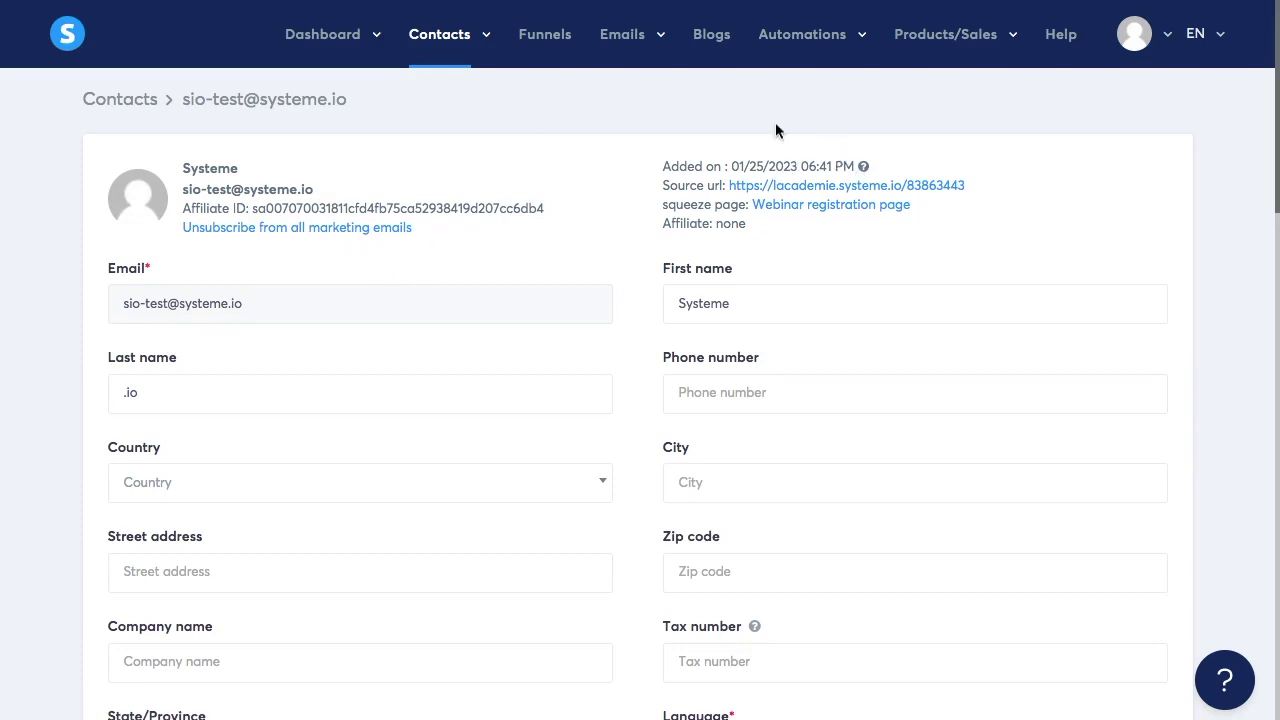
{"action": "mouse_move", "coordinate": [864, 168]}
{"action": "left_click", "coordinate": [822, 212]}
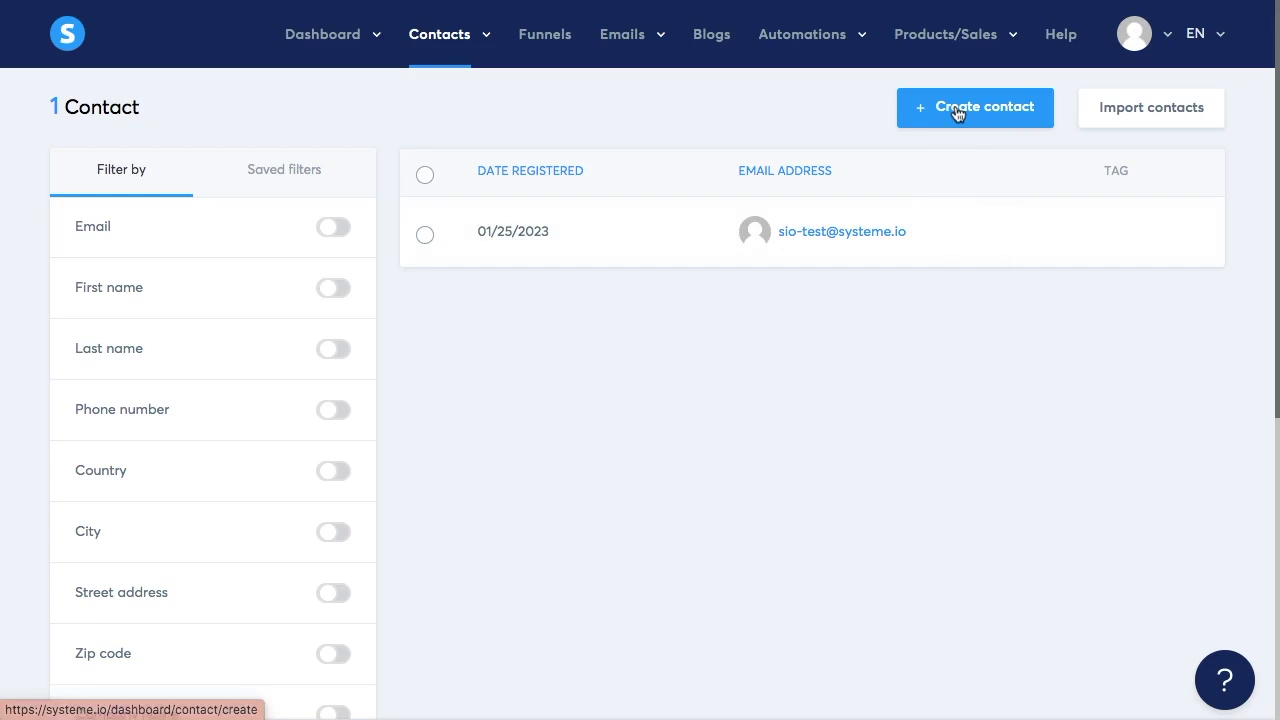
Start a new contact with a test email address, English language and the tag 1 tag
{"action": "left_click", "coordinate": [957, 114]}
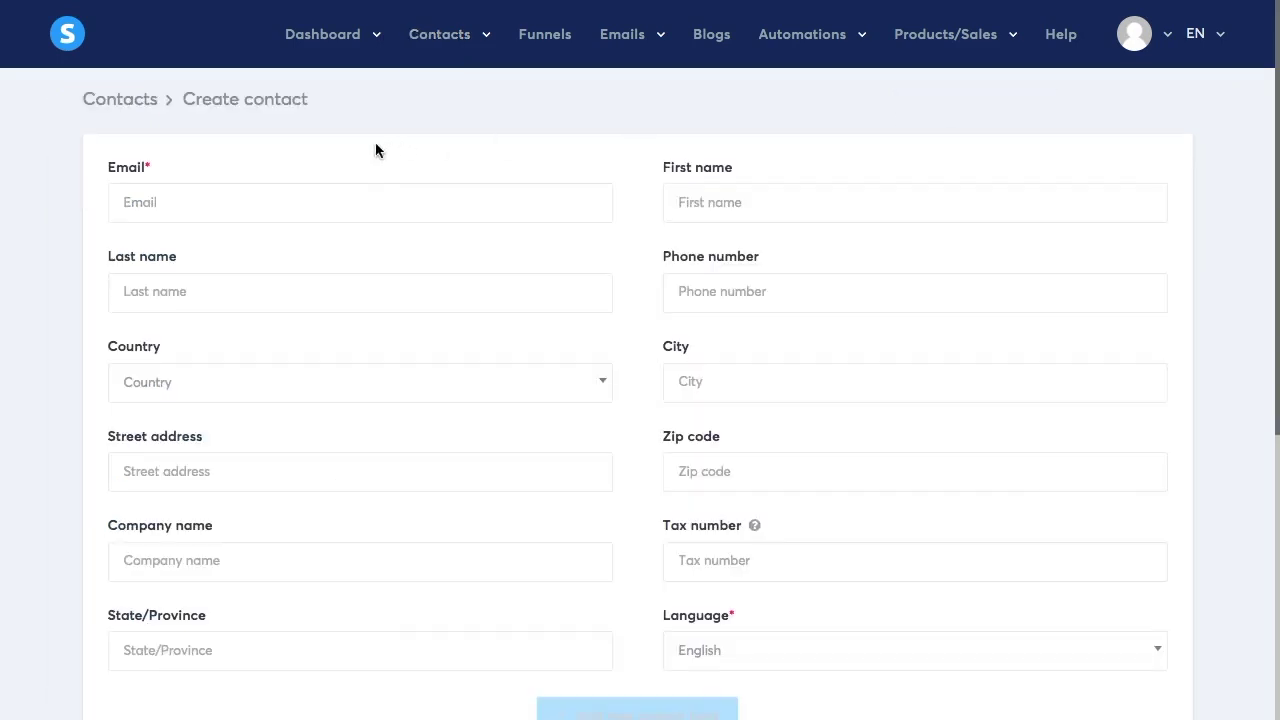
{"action": "left_click", "coordinate": [348, 197]}
{"action": "type", "text": "t"}
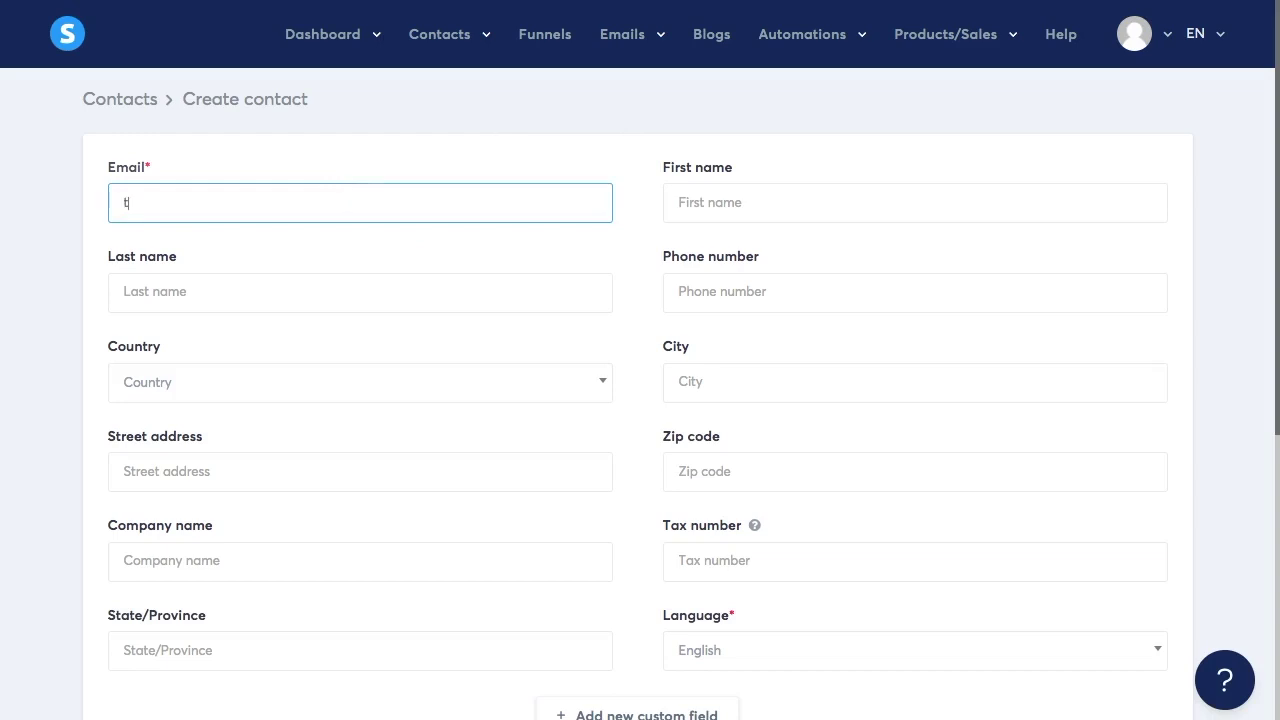
{"action": "type", "text": "est@systeme.io"}
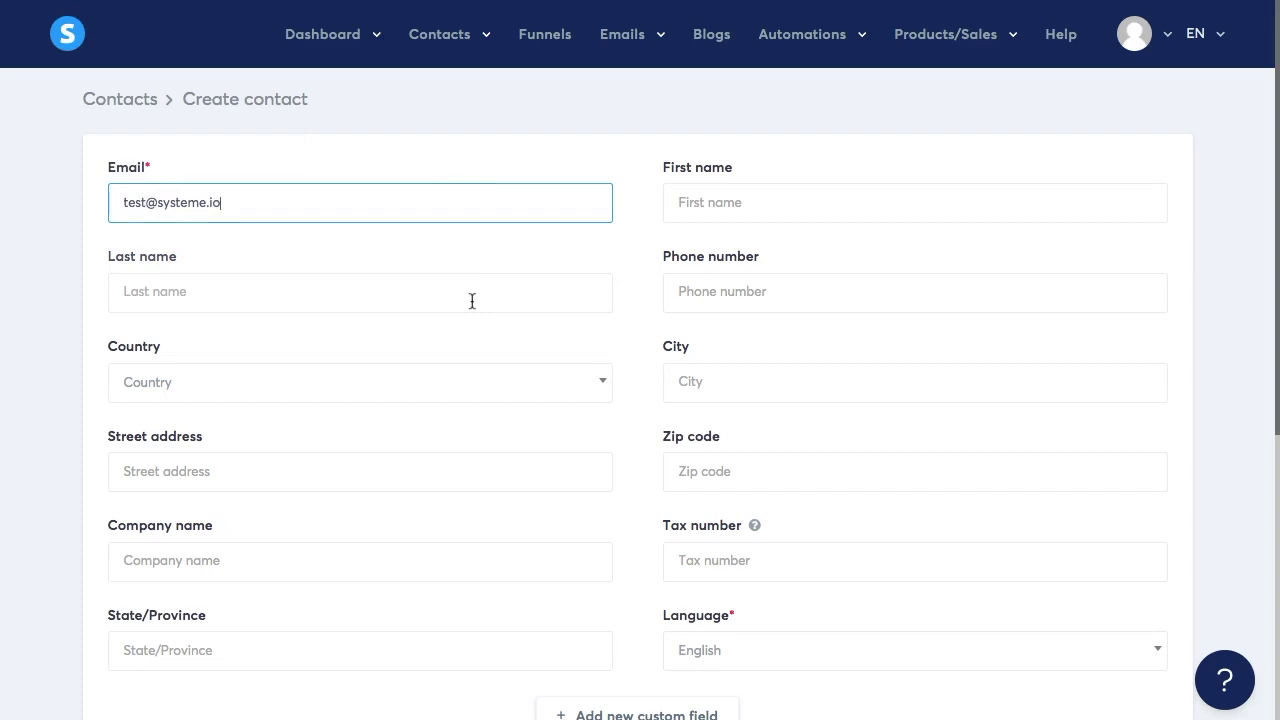
{"action": "scroll", "coordinate": [472, 301], "scroll_direction": "down", "scroll_amount": 1}
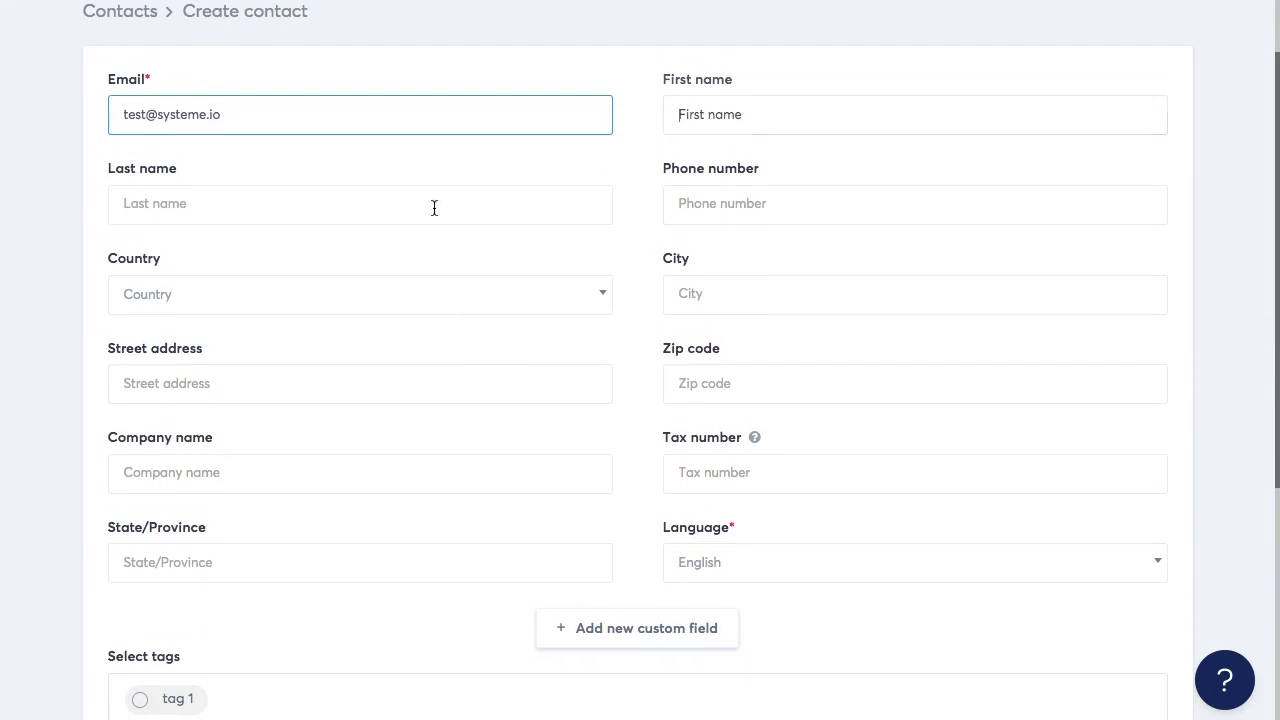
{"action": "key", "text": "Tab"}
{"action": "key", "text": "Tab"}
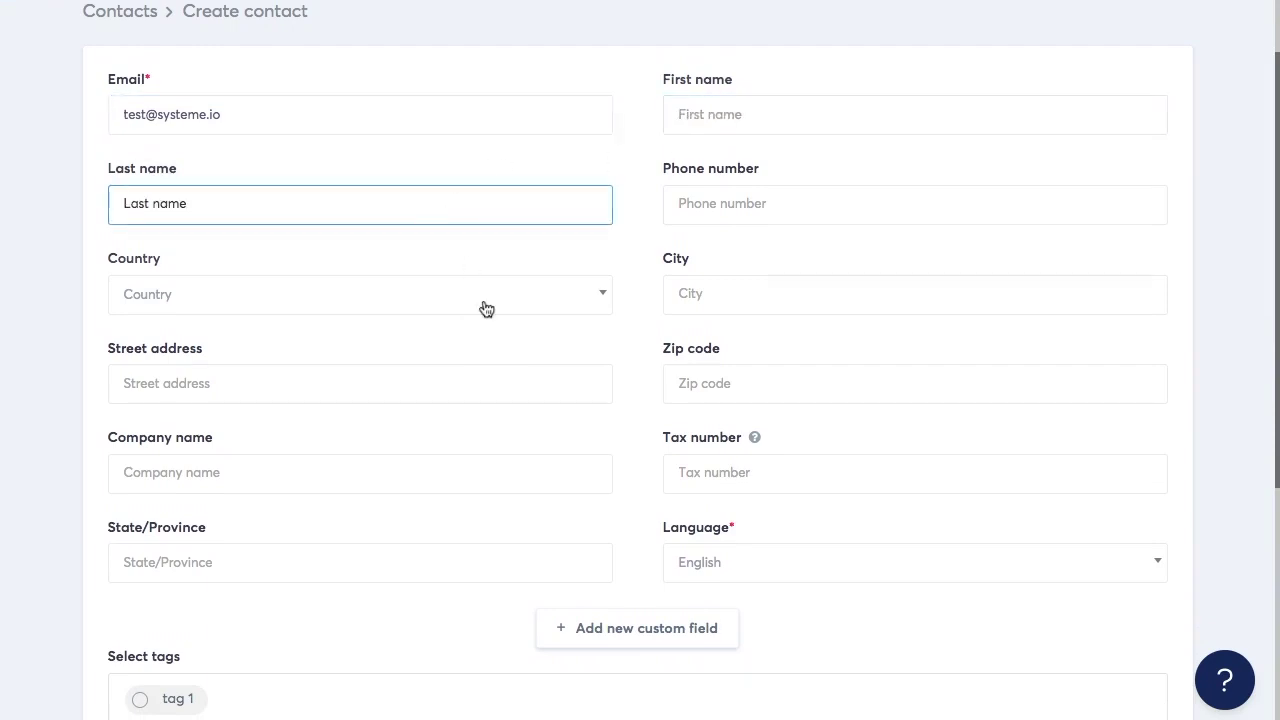
{"action": "scroll", "coordinate": [486, 308], "scroll_direction": "down", "scroll_amount": 3}
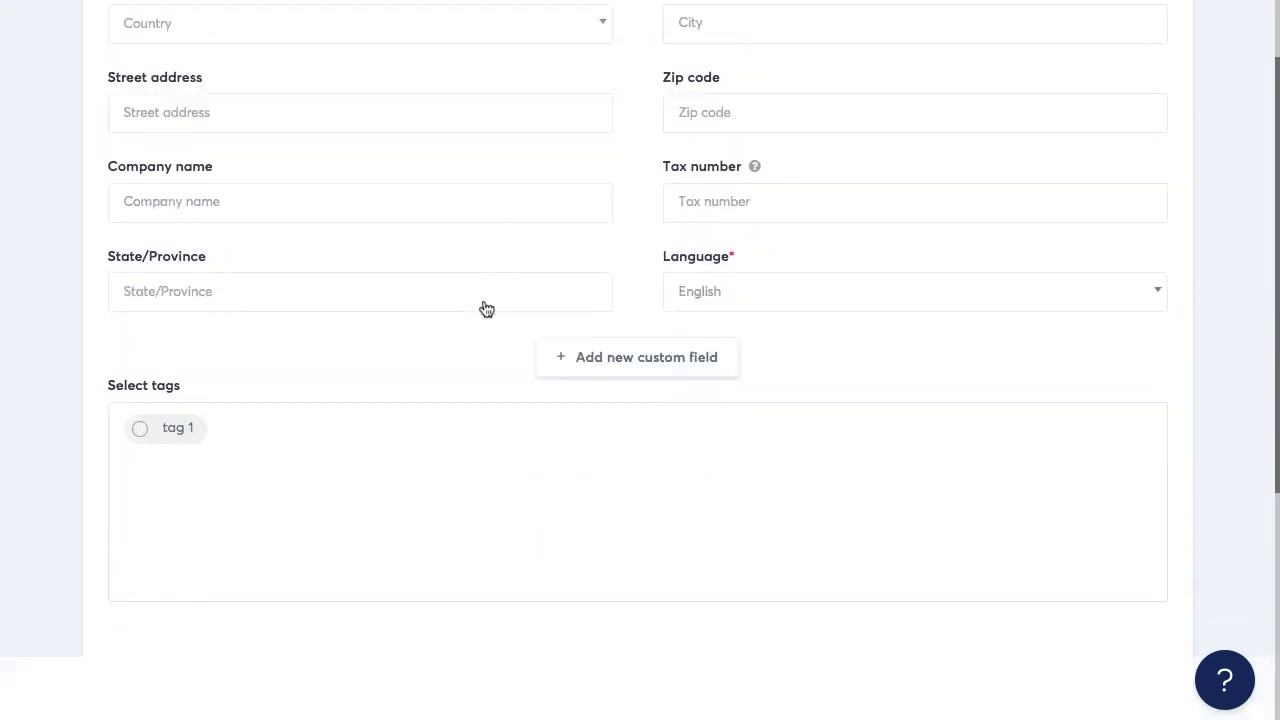
{"action": "left_click", "coordinate": [172, 432]}
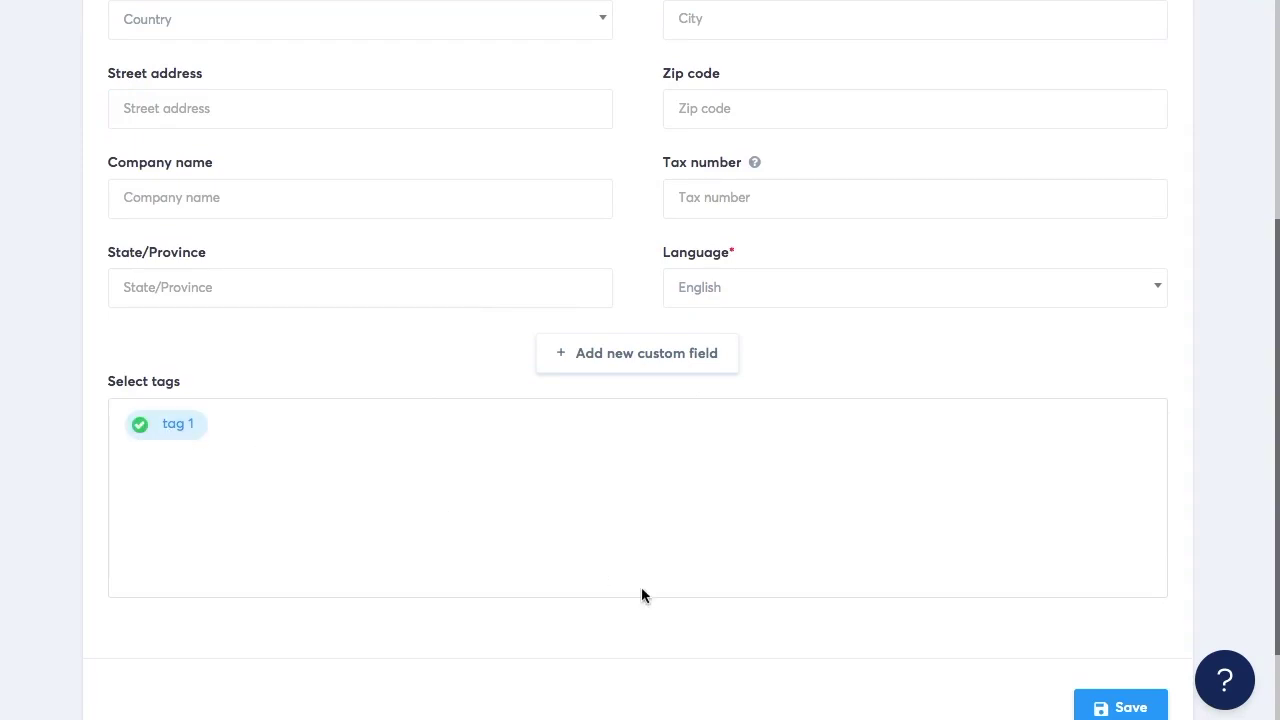
{"action": "scroll", "coordinate": [642, 589], "scroll_direction": "down", "scroll_amount": 1}
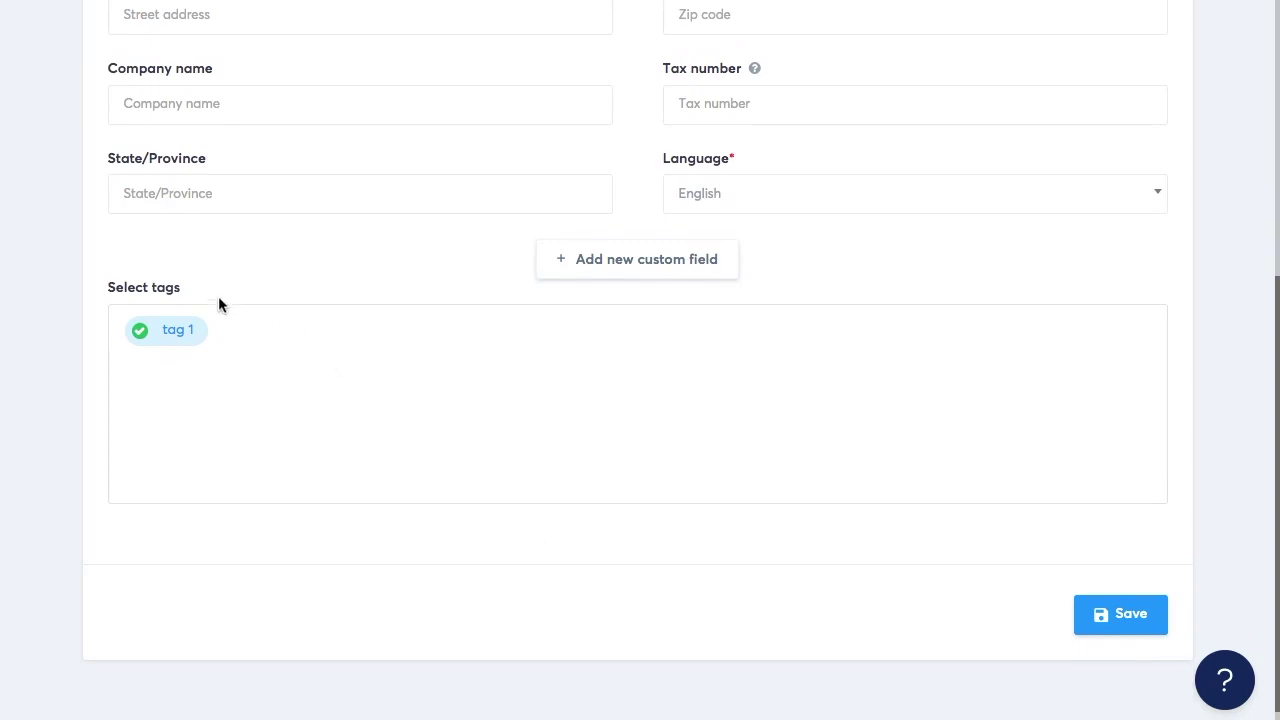
Confirm tag 1 is ticked and save the new contact, bringing the list to 2
{"action": "left_click", "coordinate": [171, 337]}
{"action": "left_click", "coordinate": [171, 337]}
{"action": "left_click", "coordinate": [1102, 618]}
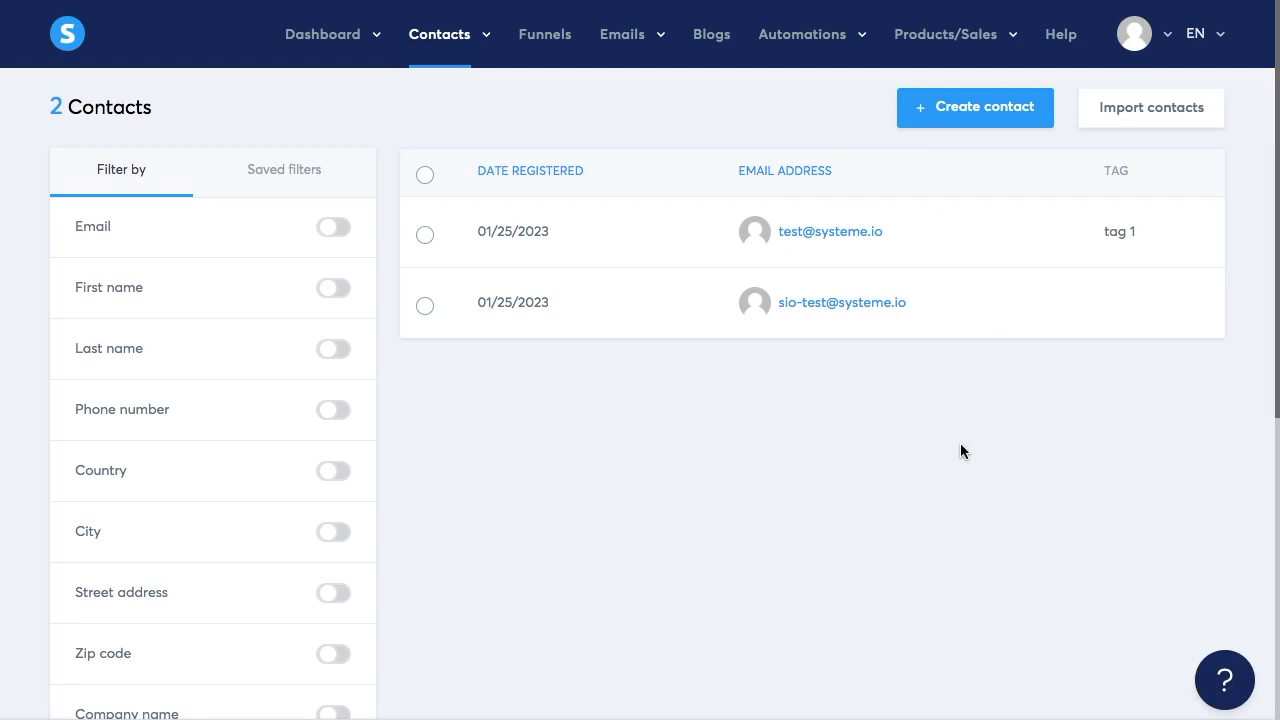
Upload Book1.csv on the contact import page
{"action": "left_click", "coordinate": [1167, 118]}
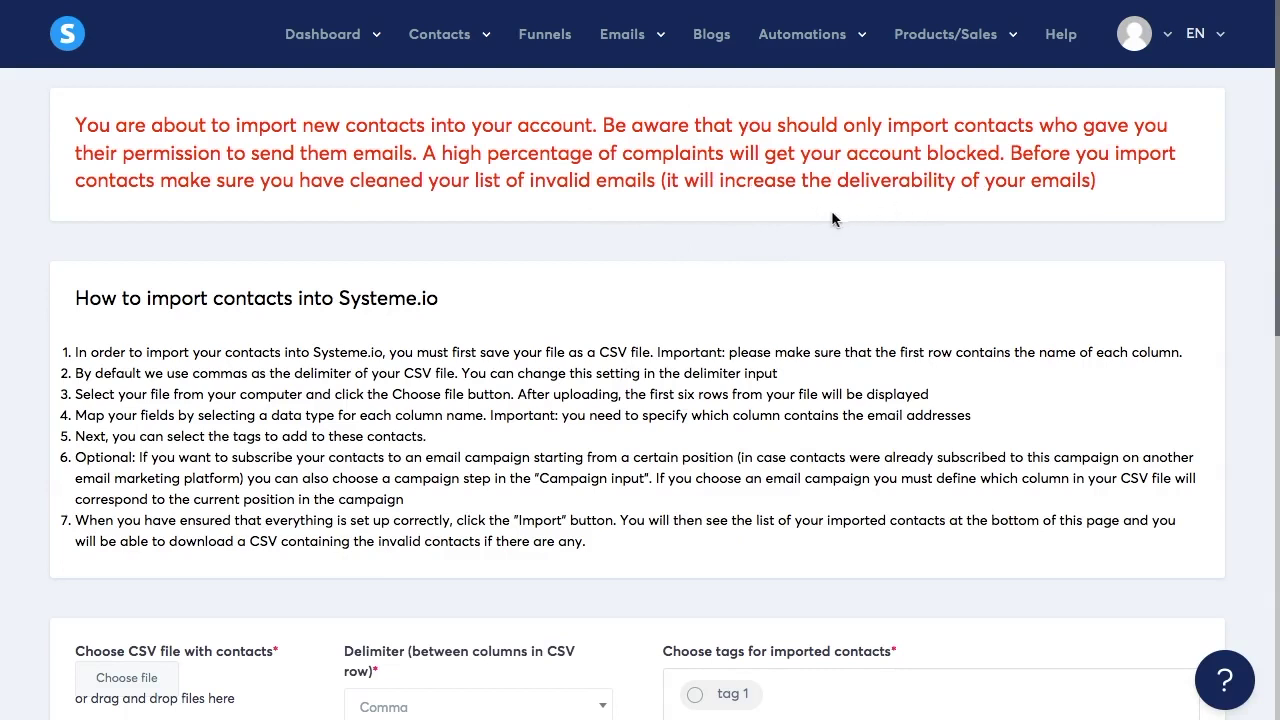
{"action": "scroll", "coordinate": [915, 211], "scroll_direction": "down", "scroll_amount": 3}
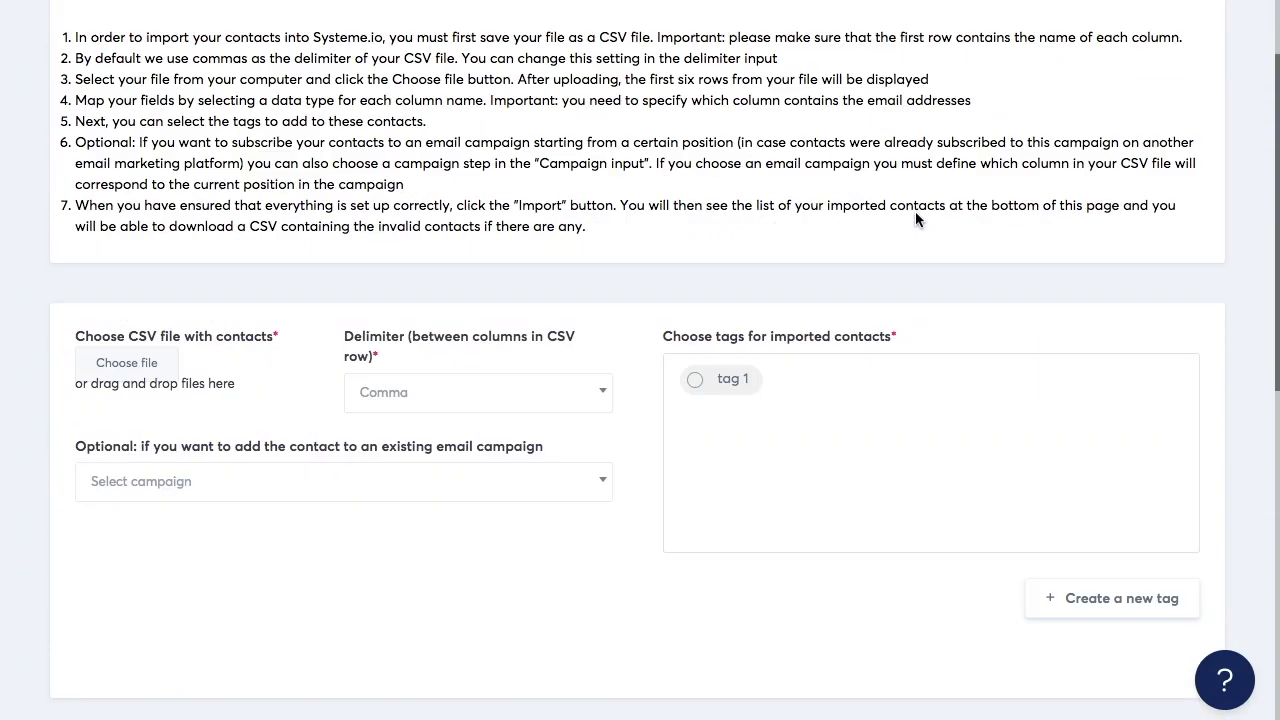
{"action": "scroll", "coordinate": [637, 308], "scroll_direction": "down", "scroll_amount": 1}
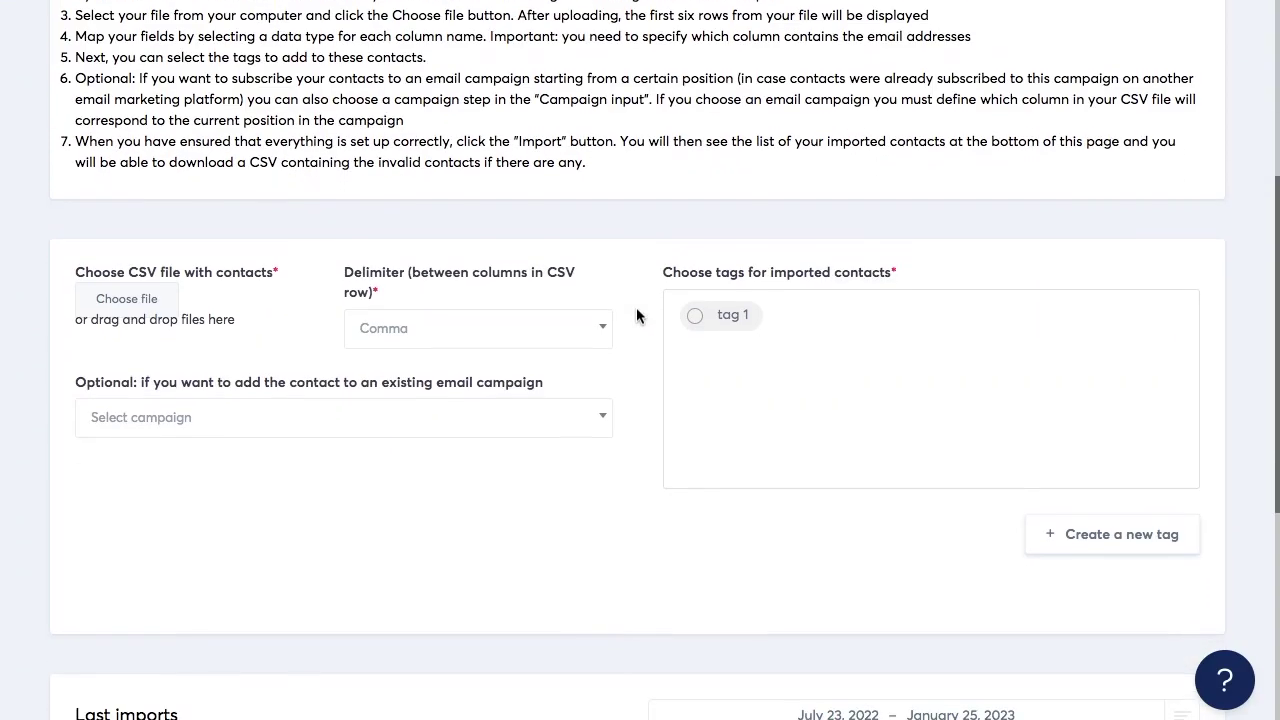
{"action": "left_click", "coordinate": [120, 298]}
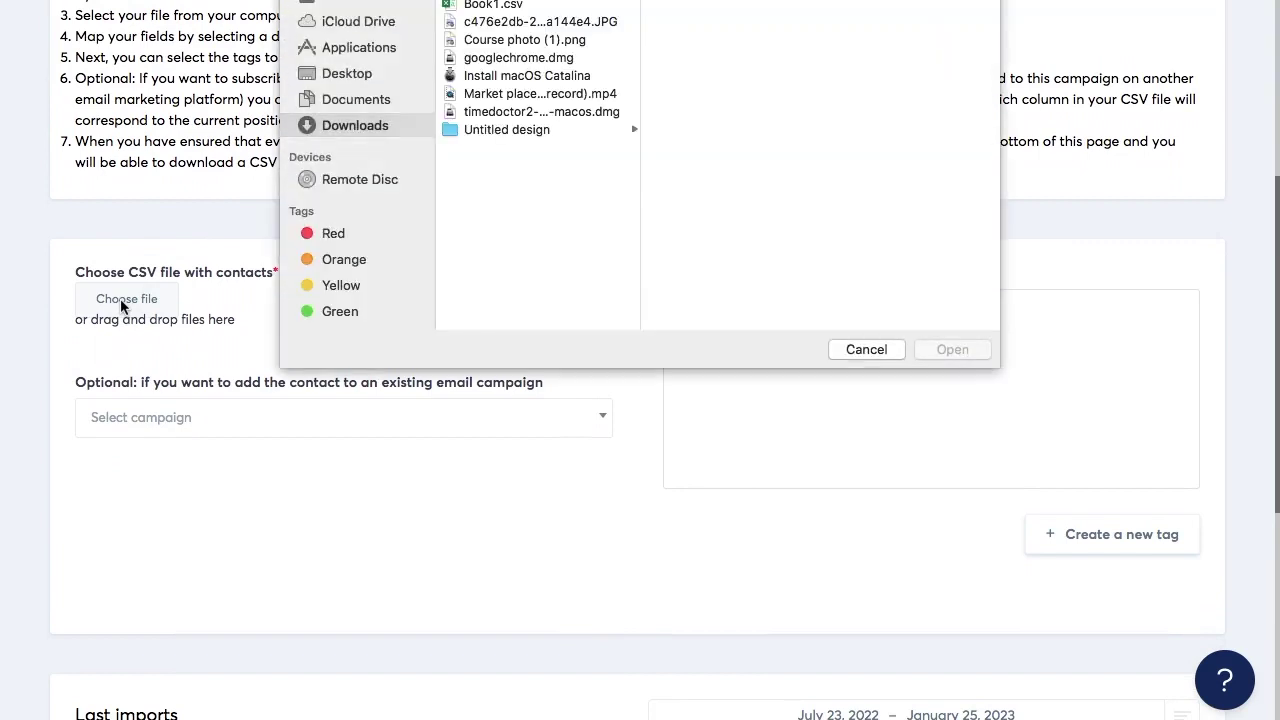
{"action": "left_click", "coordinate": [522, 6]}
{"action": "left_click", "coordinate": [962, 349]}
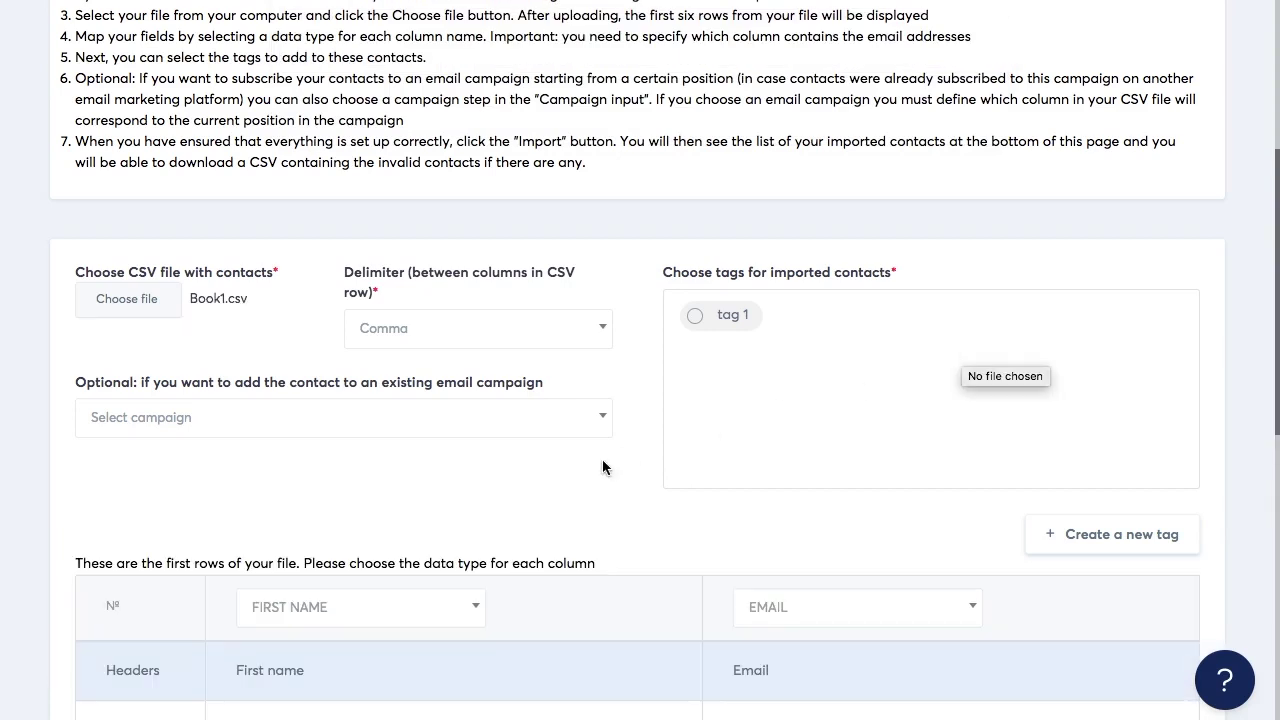
Map the CSV's two columns to First name and Email
{"action": "scroll", "coordinate": [602, 462], "scroll_direction": "down", "scroll_amount": 2}
{"action": "scroll", "coordinate": [602, 462], "scroll_direction": "down", "scroll_amount": 6}
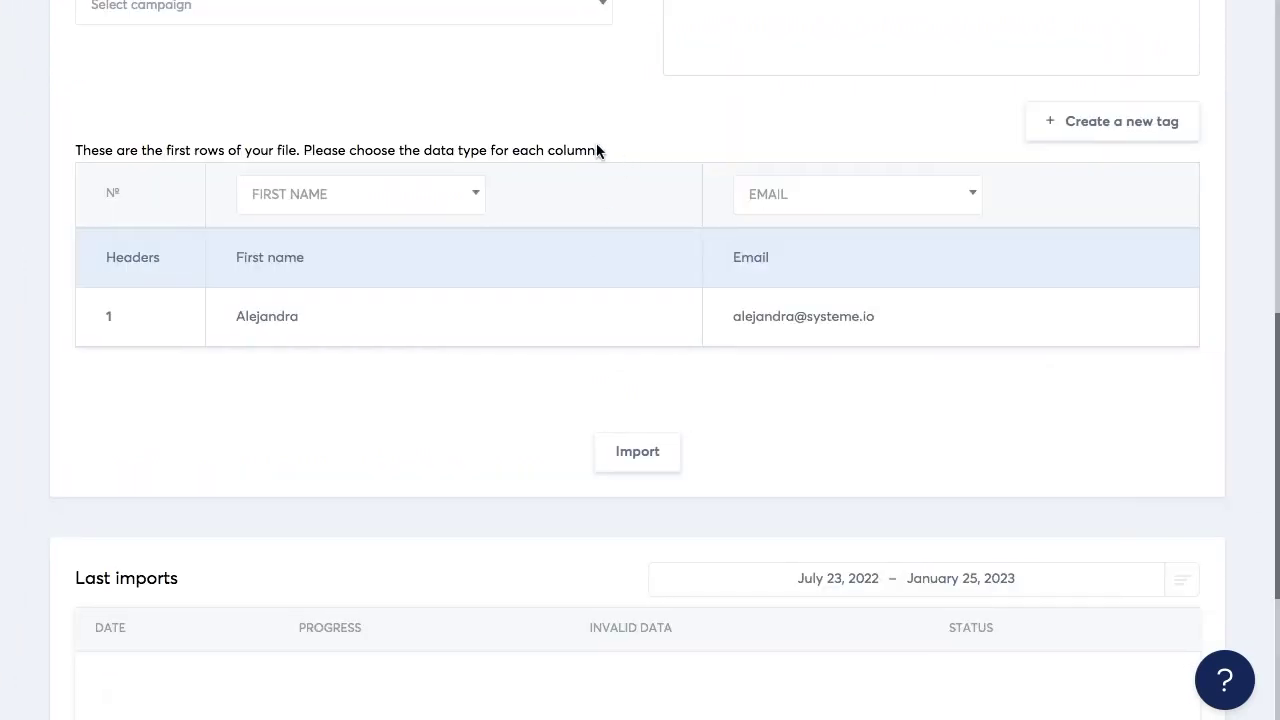
{"action": "left_click", "coordinate": [398, 201]}
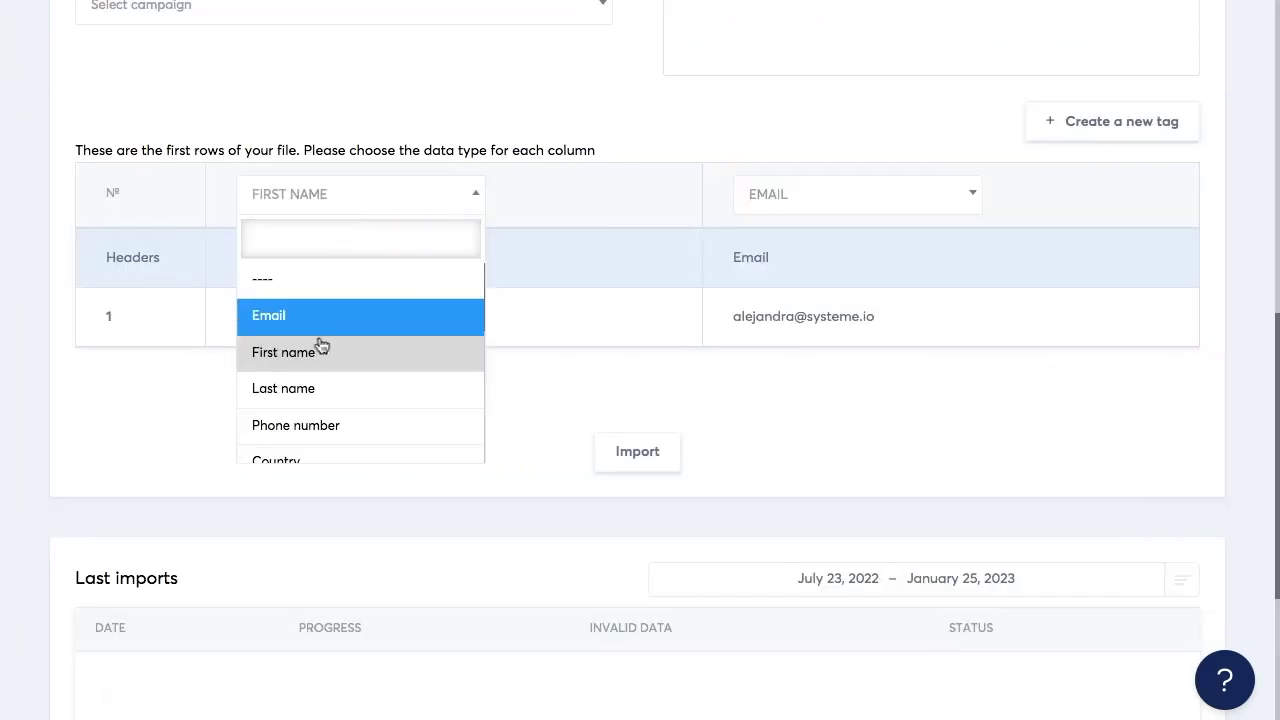
{"action": "left_click", "coordinate": [320, 349]}
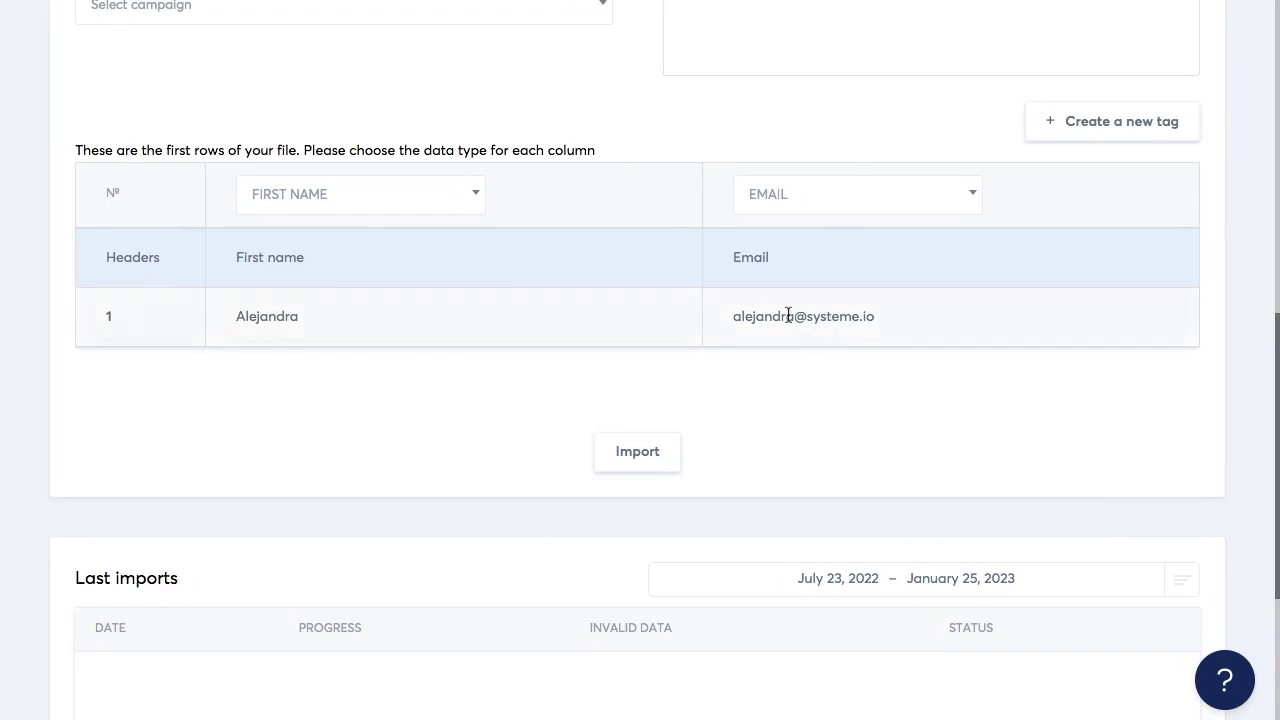
{"action": "left_click", "coordinate": [823, 208]}
{"action": "left_click", "coordinate": [811, 322]}
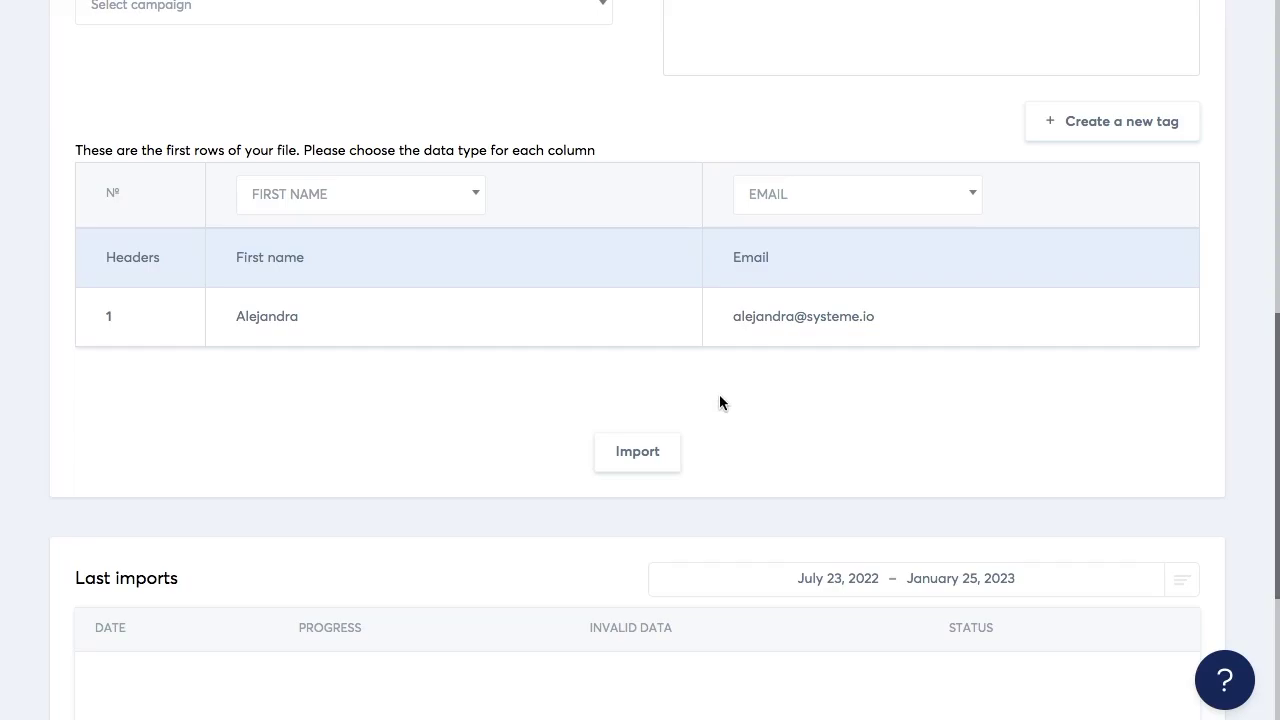
Import the CSV contacts, check the list holds three, then return to the Dashboard
{"action": "left_click", "coordinate": [648, 453]}
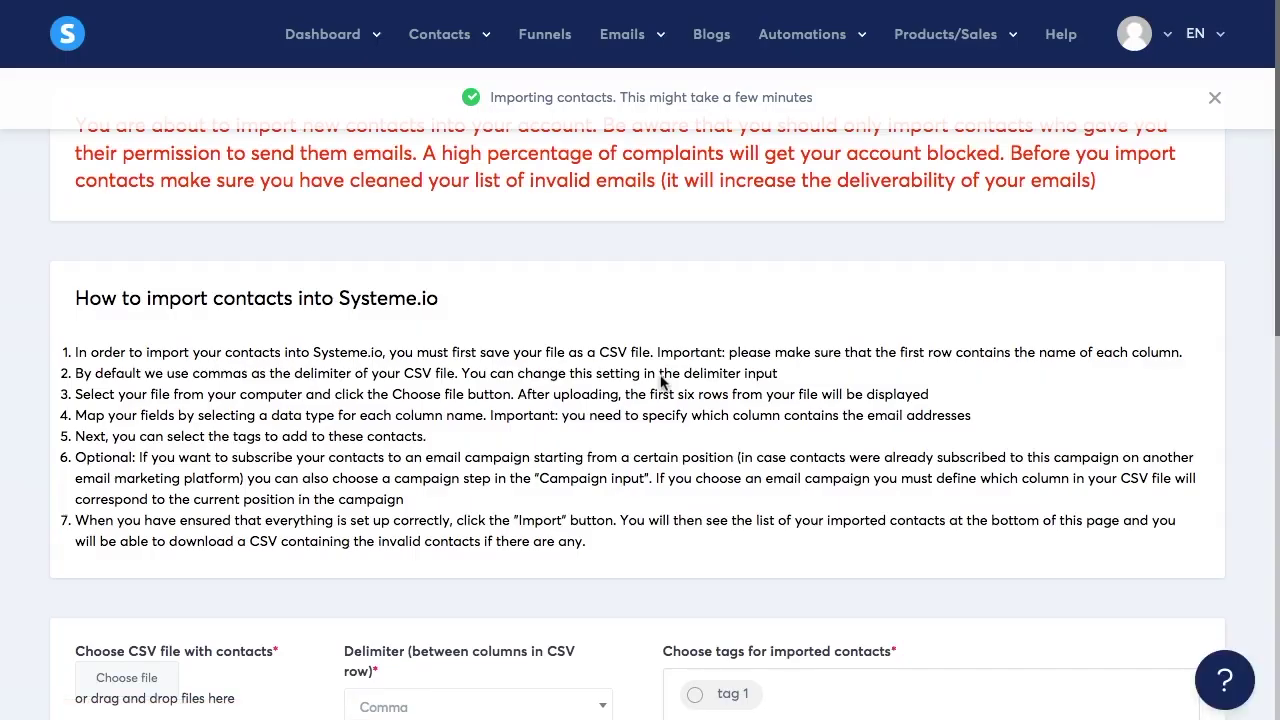
{"action": "mouse_move", "coordinate": [455, 38]}
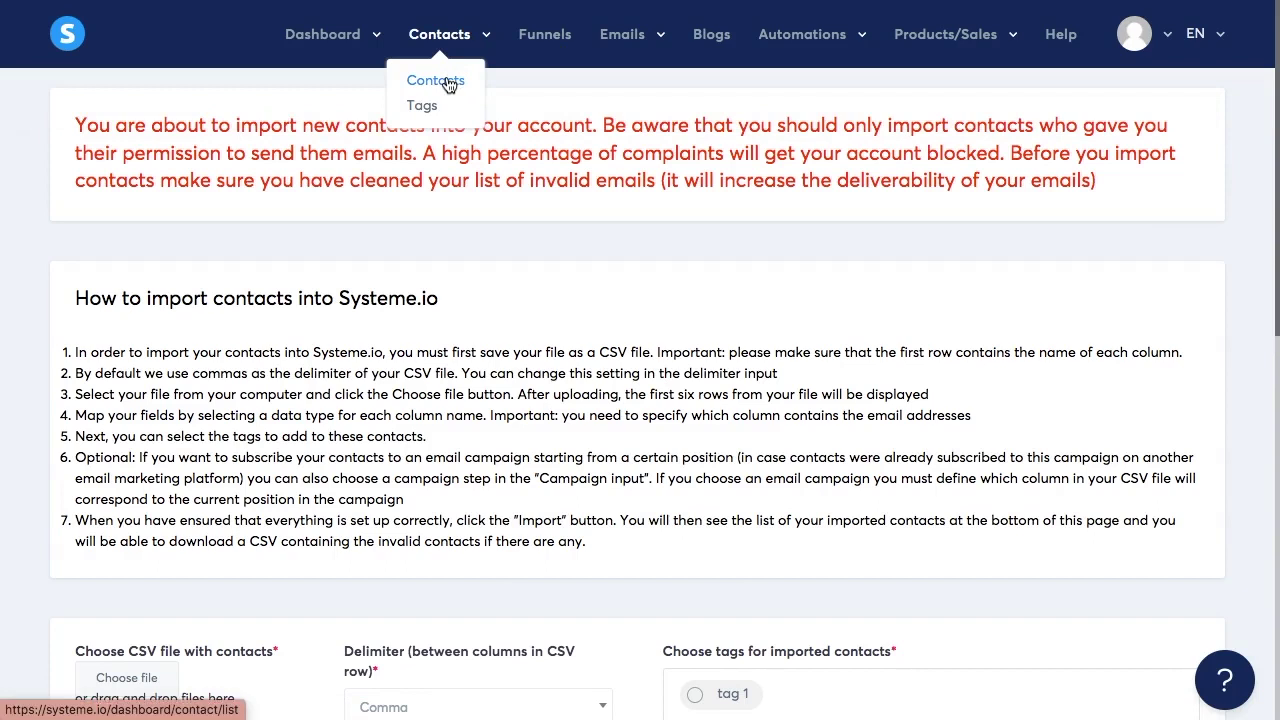
{"action": "left_click", "coordinate": [446, 81]}
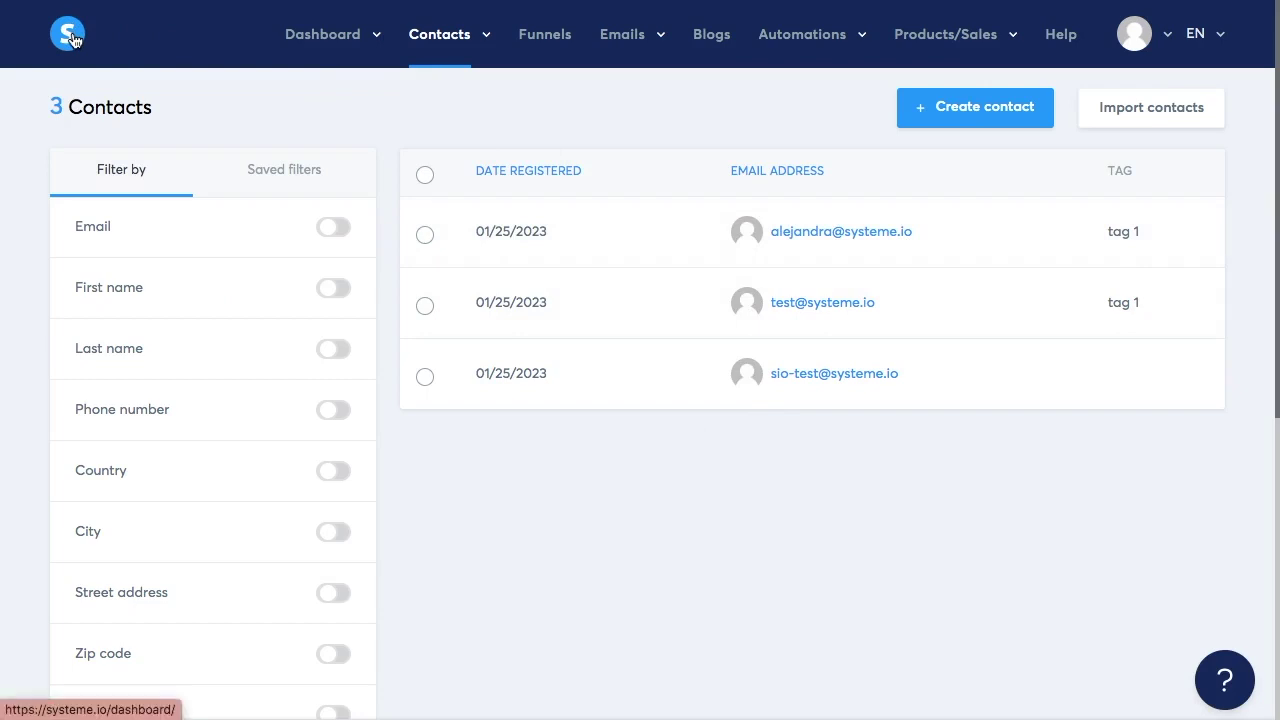
{"action": "left_click", "coordinate": [70, 36]}
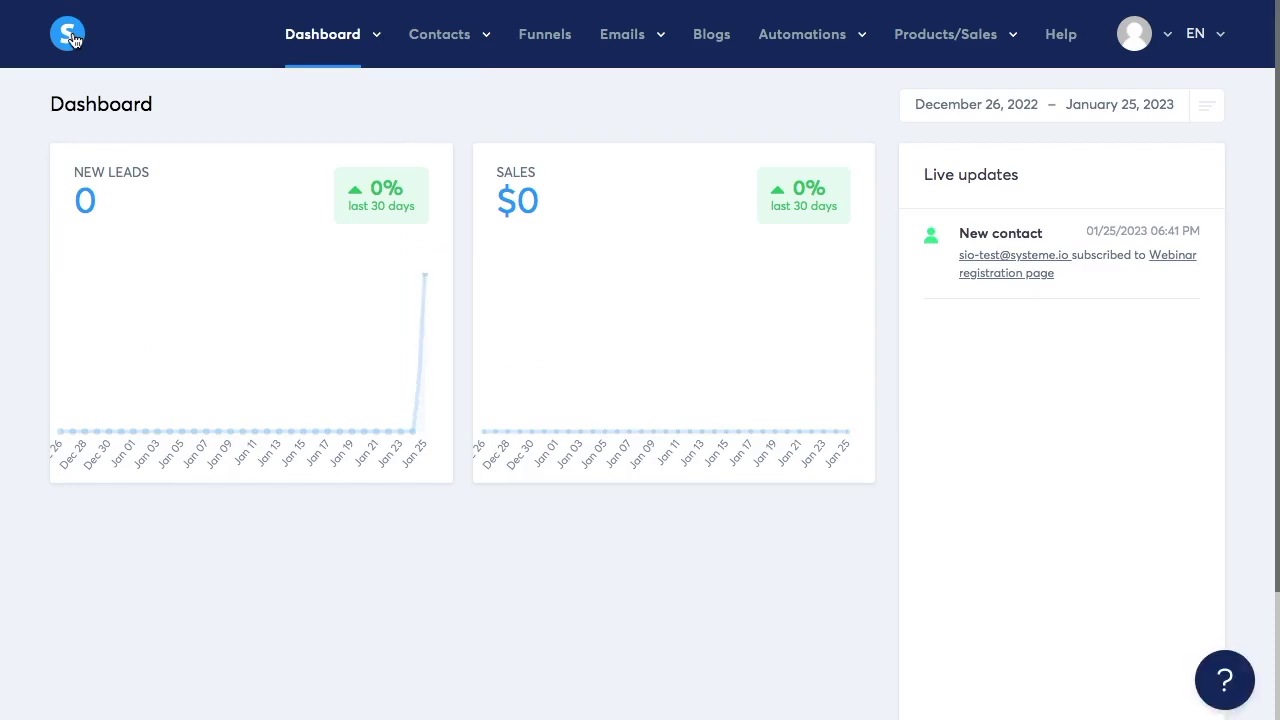